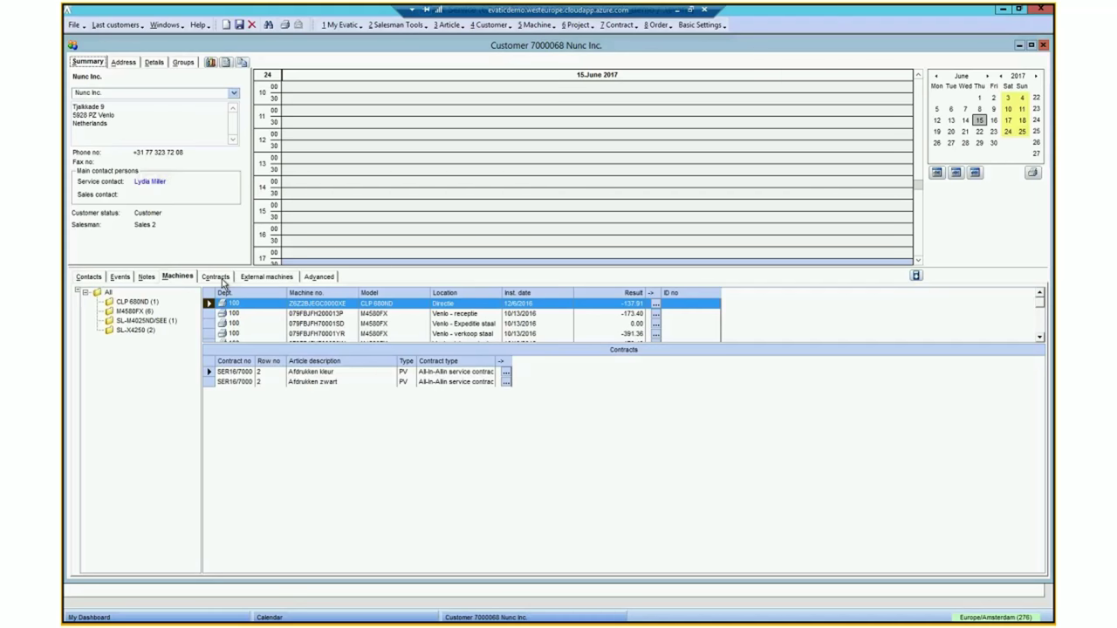
Open the customer's service contract and show its M2M configuration.
left_click(215, 277)
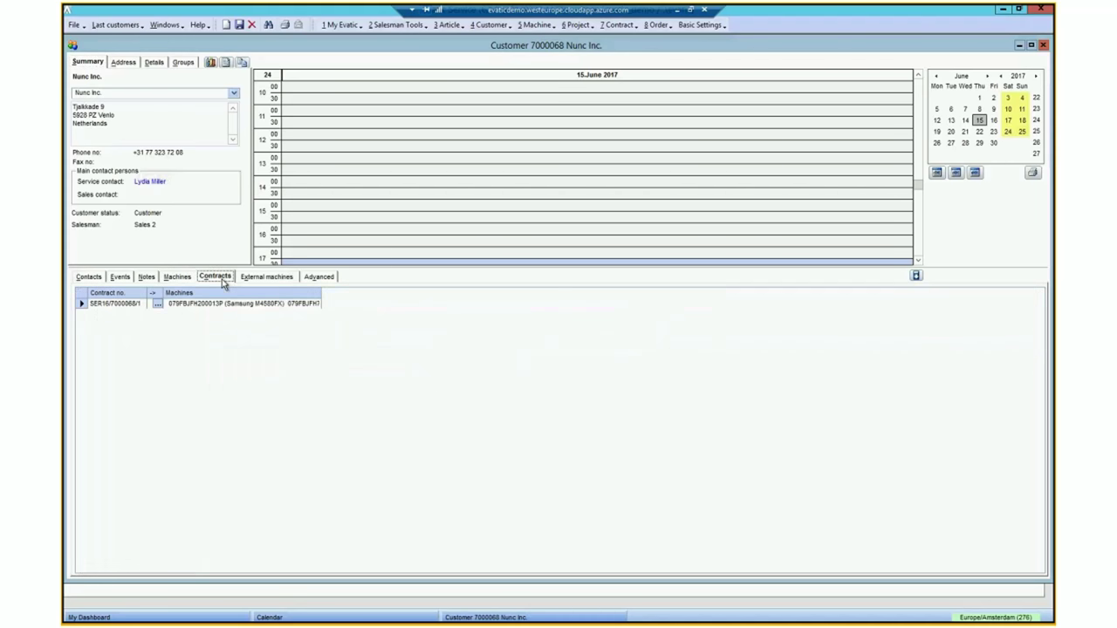
left_click(80, 303)
double_click(79, 303)
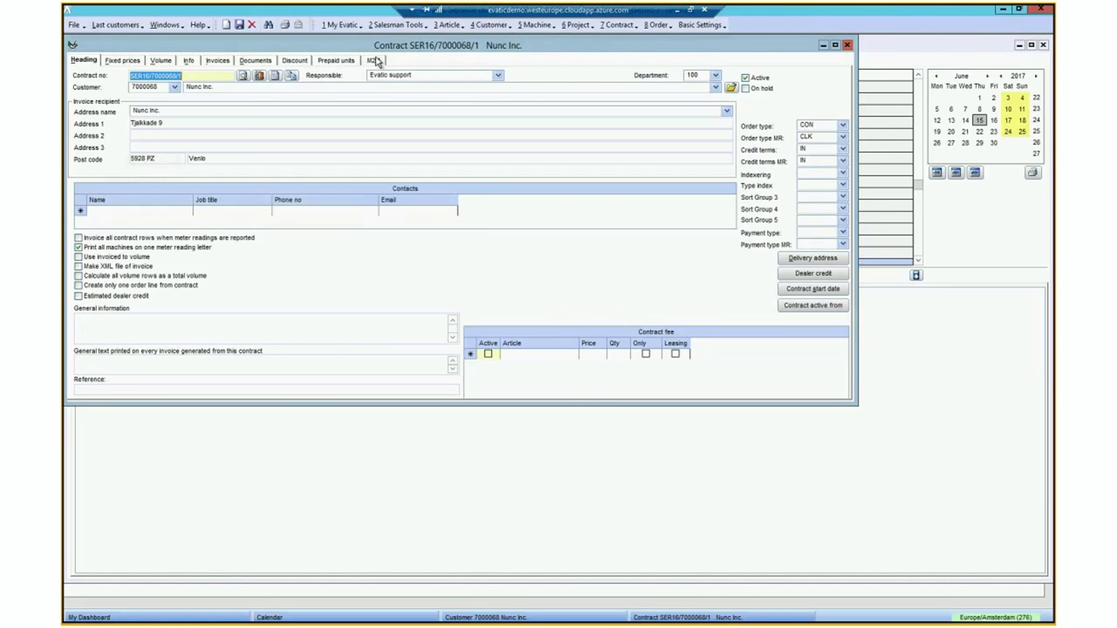
left_click(373, 60)
left_click(397, 170)
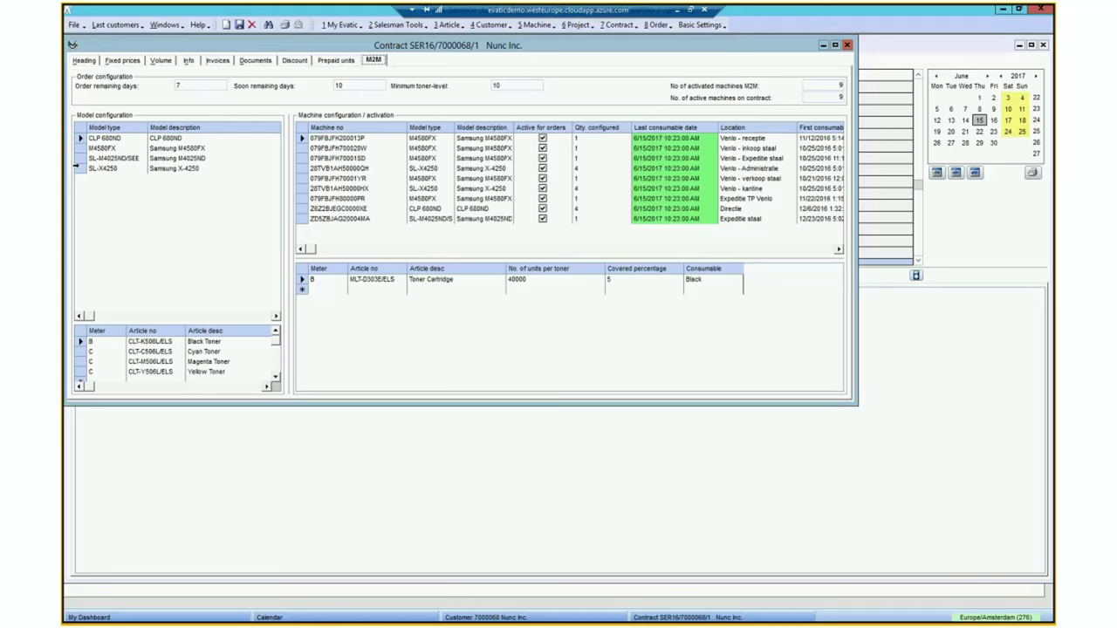
Examine the toner articles configured for models SL-X4250 and CLP 680ND and for the SL-X4250 machine at Venlo - kantine.
left_click(79, 168)
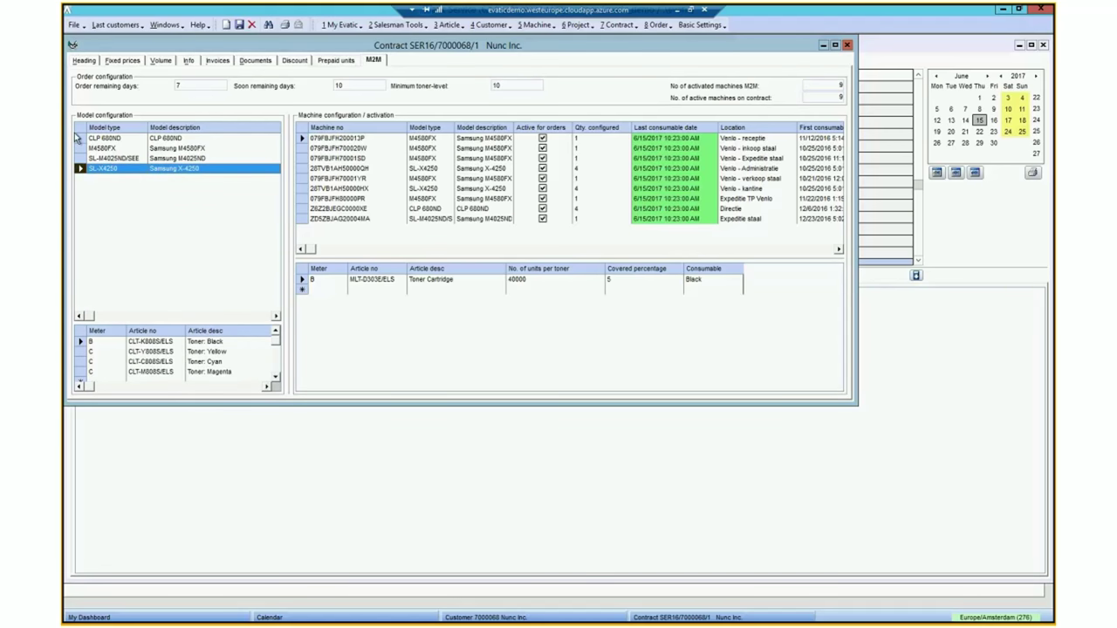
left_click(77, 138)
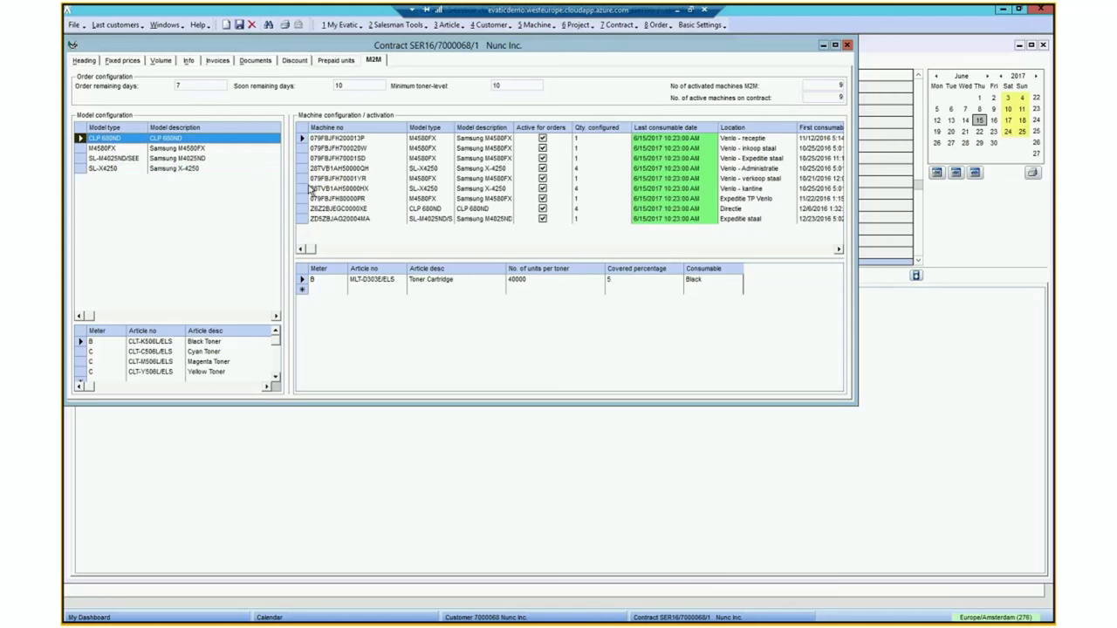
left_click(301, 189)
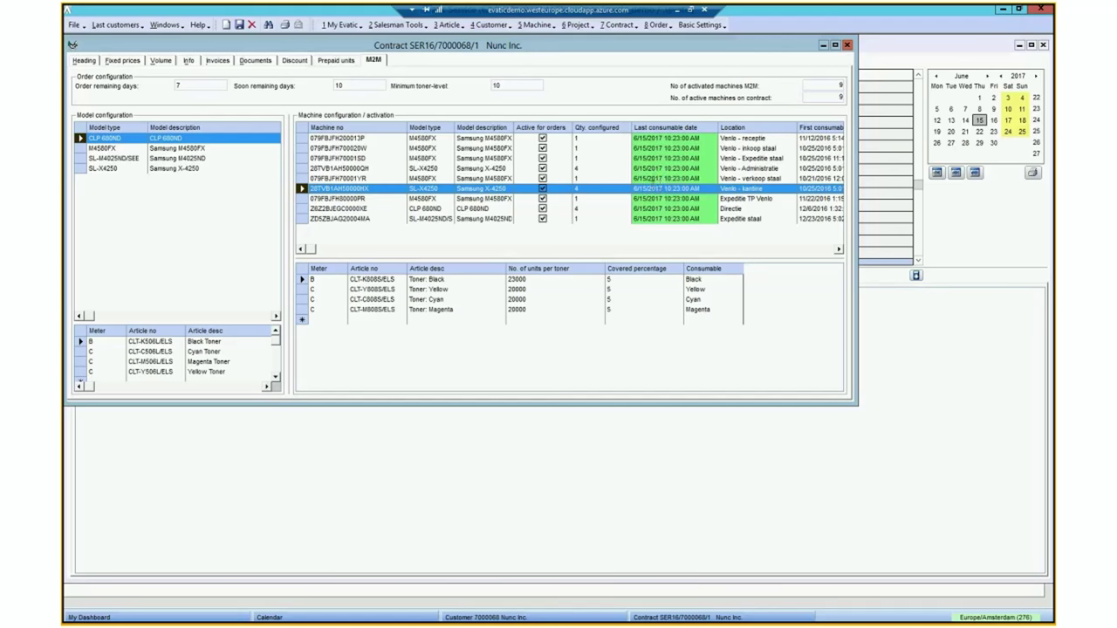
left_click(652, 187)
Open the record of the Venlo - kantine machine, review its toner levels and last order details, and close it.
right_click(377, 187)
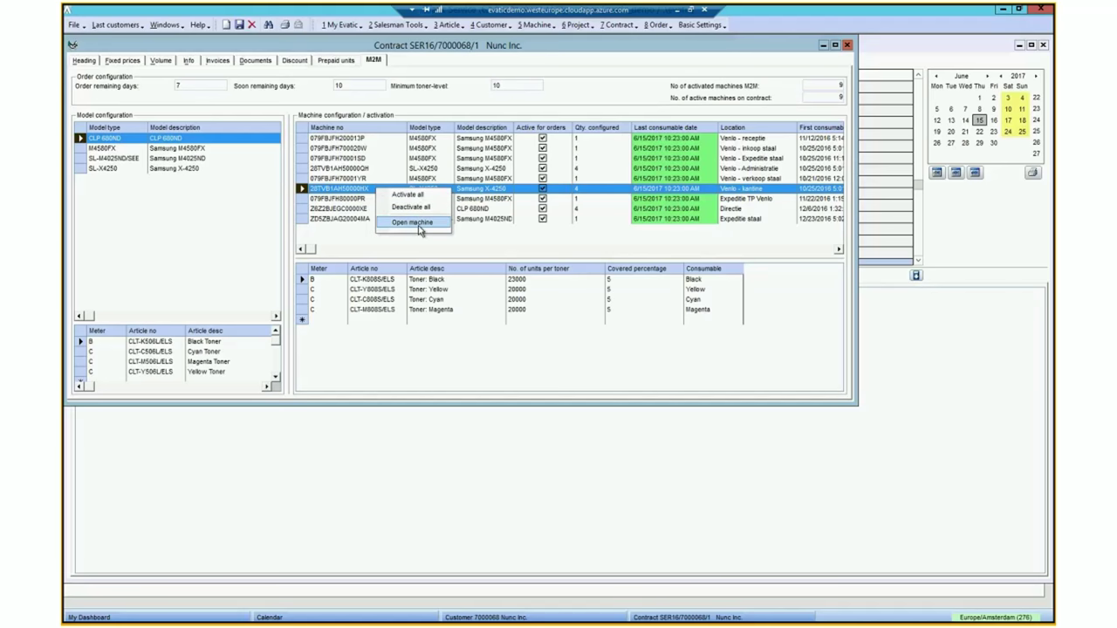
left_click(420, 229)
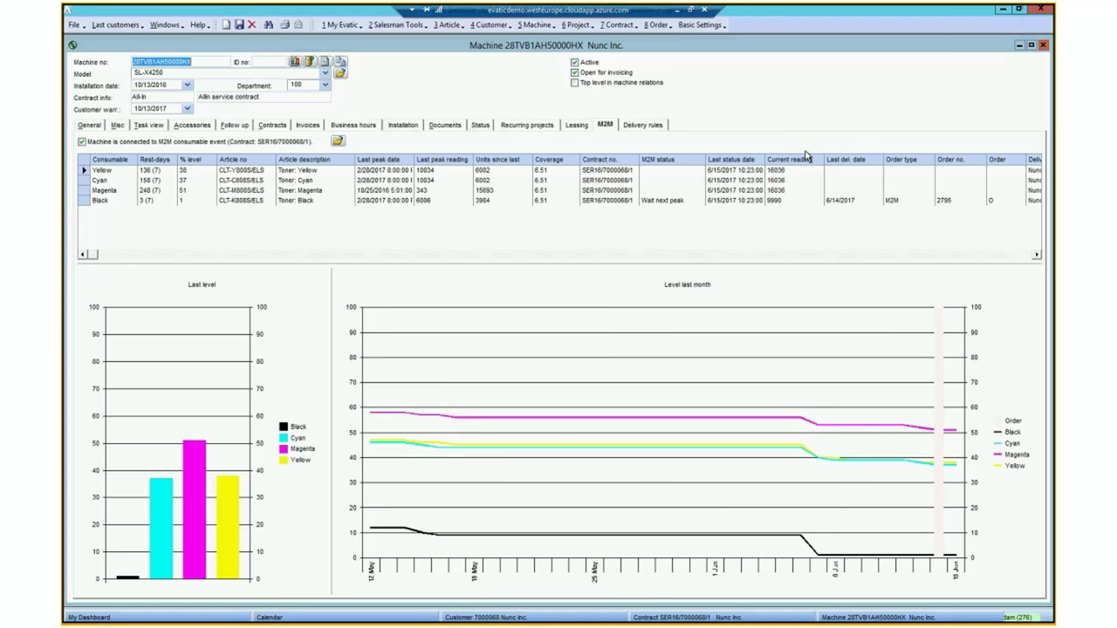
left_click(890, 203)
left_click(1042, 46)
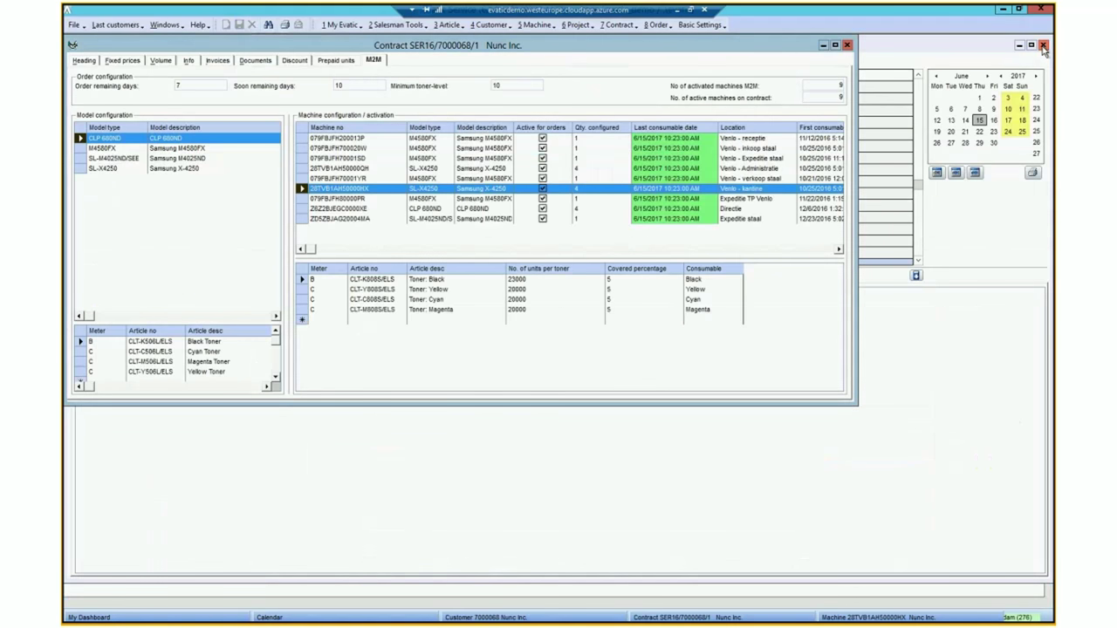
Open the M2M Consumable preview and retrieve the consumables for department 100 with the default status.
left_click(656, 30)
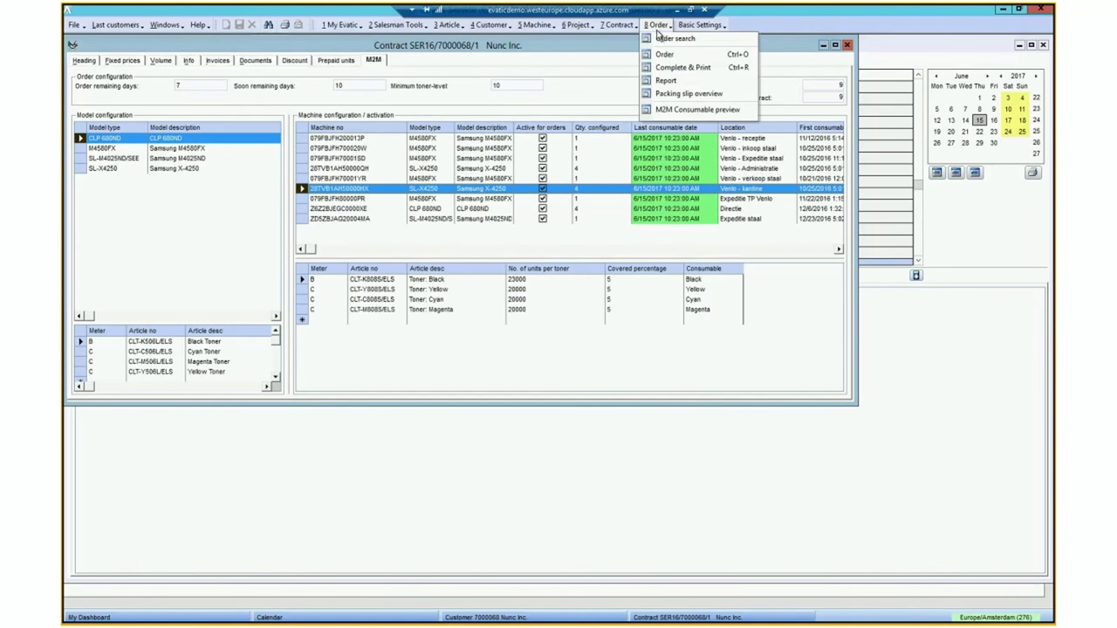
left_click(670, 110)
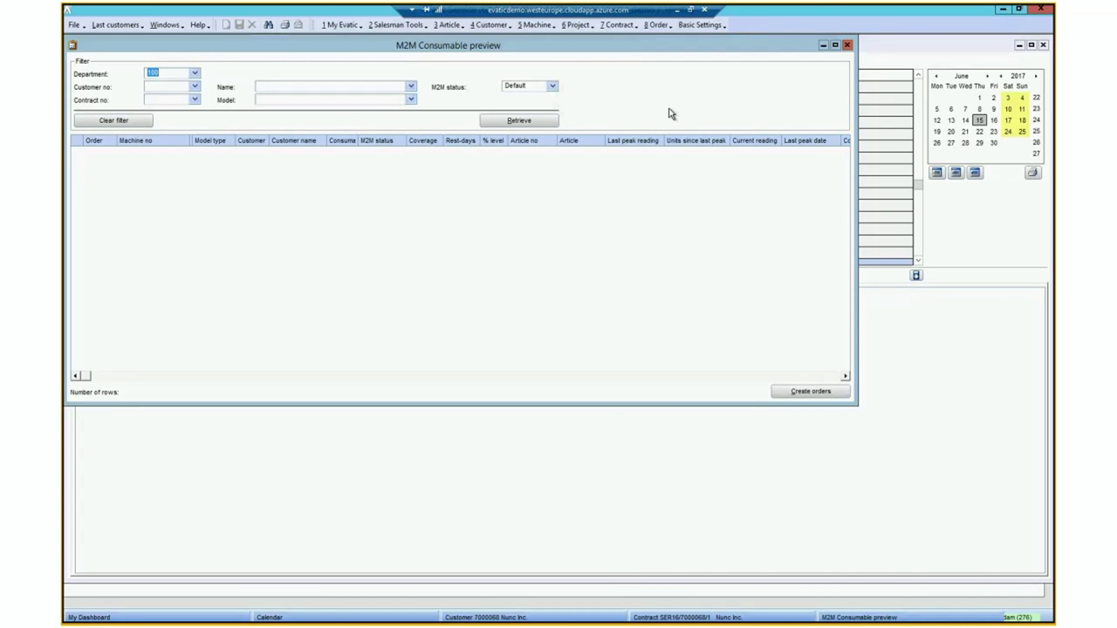
left_click(517, 121)
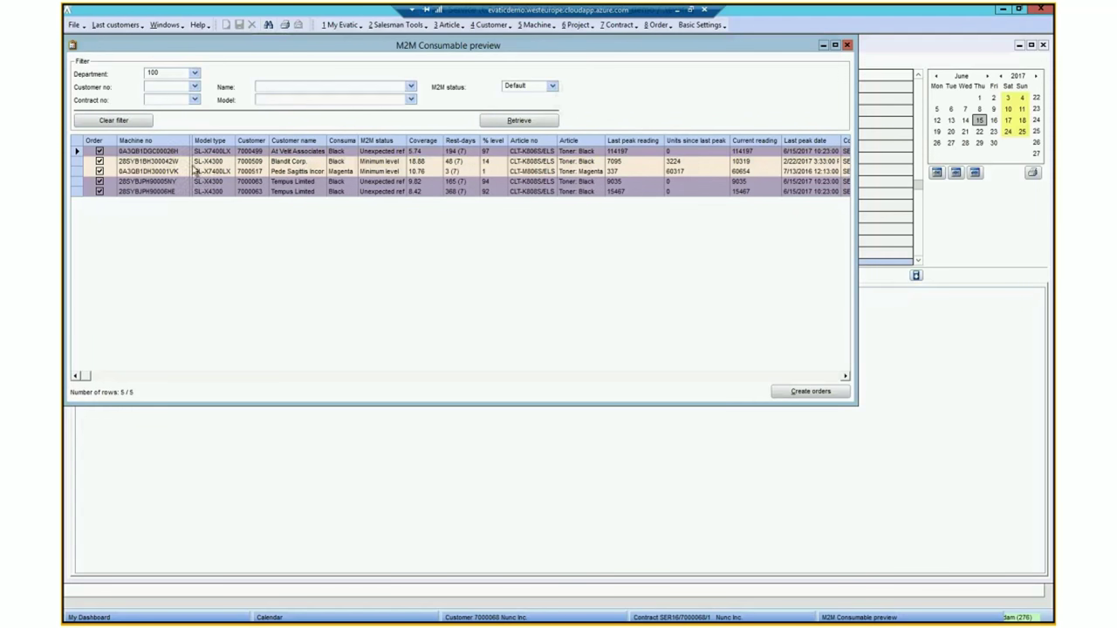
Filter the consumable preview by M2M status Minimum level and mark both listed rows for ordering.
left_click(554, 87)
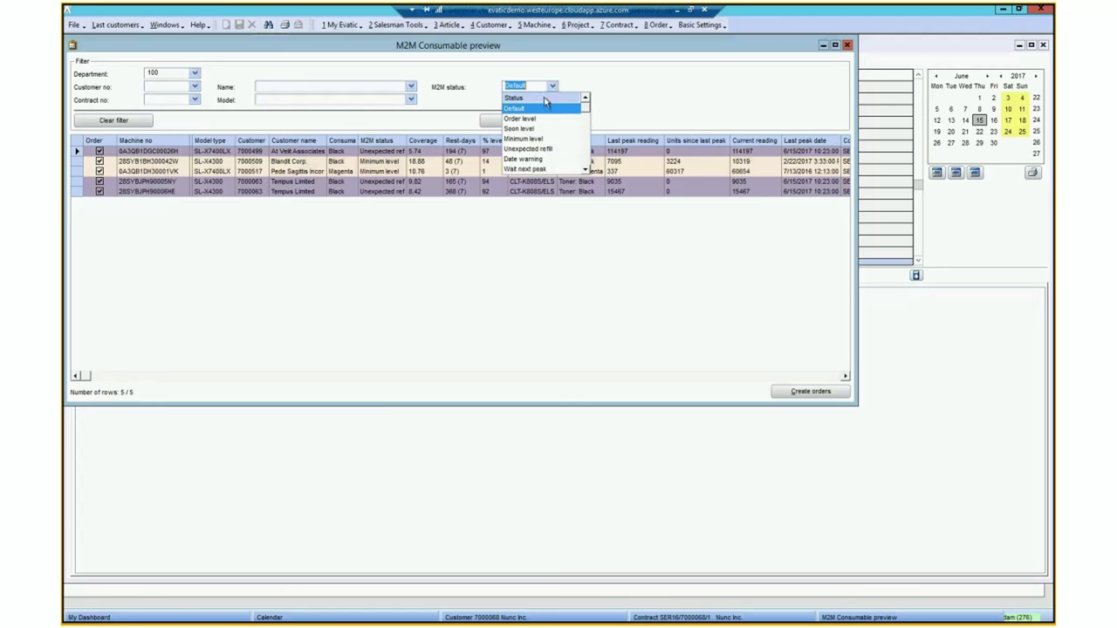
left_click(523, 140)
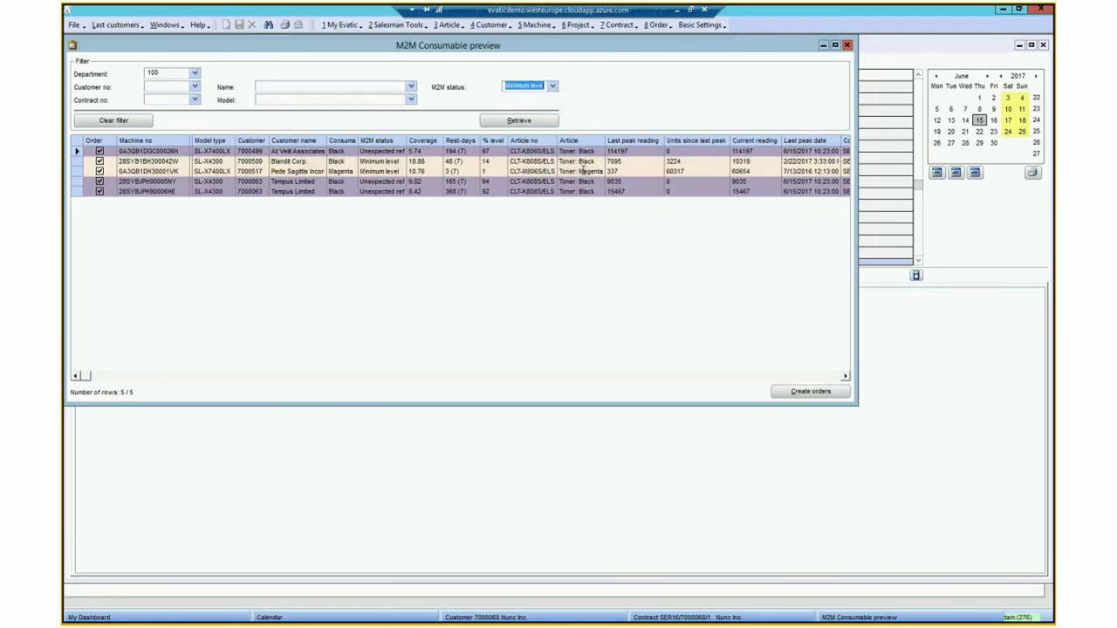
left_click(546, 124)
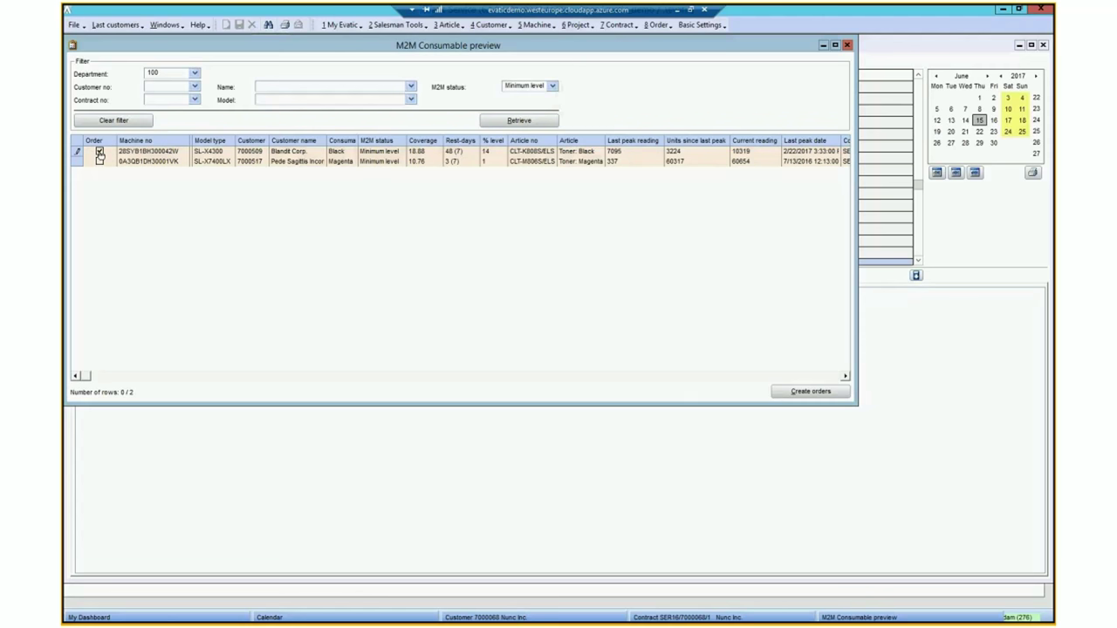
left_click(99, 162)
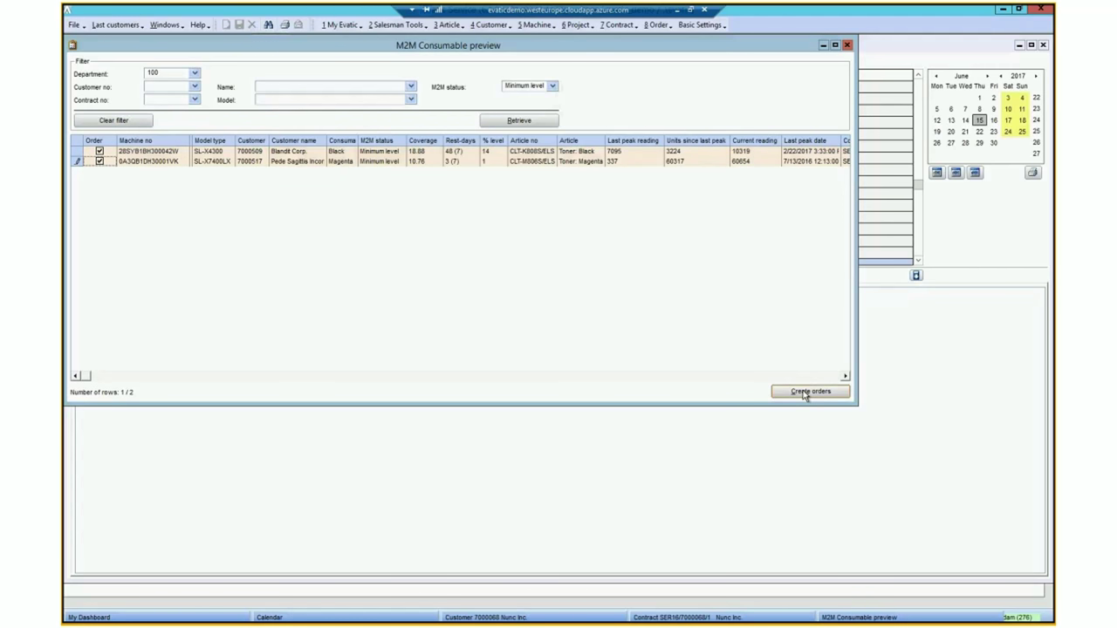
Reset the M2M status filter to Default and retrieve the consumable list again.
left_click(551, 87)
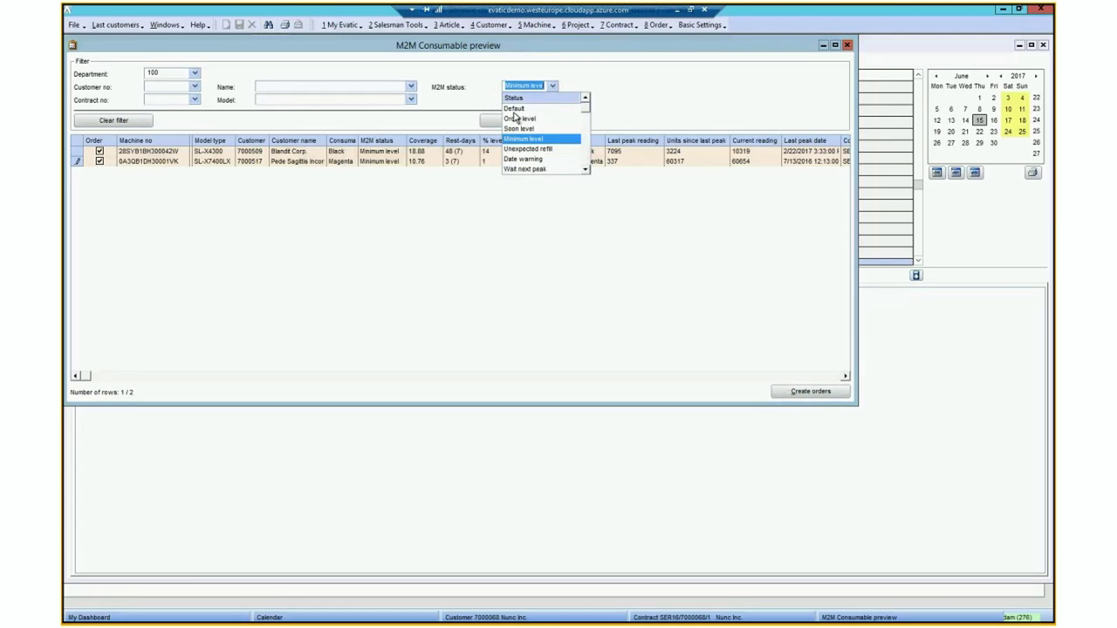
left_click(514, 111)
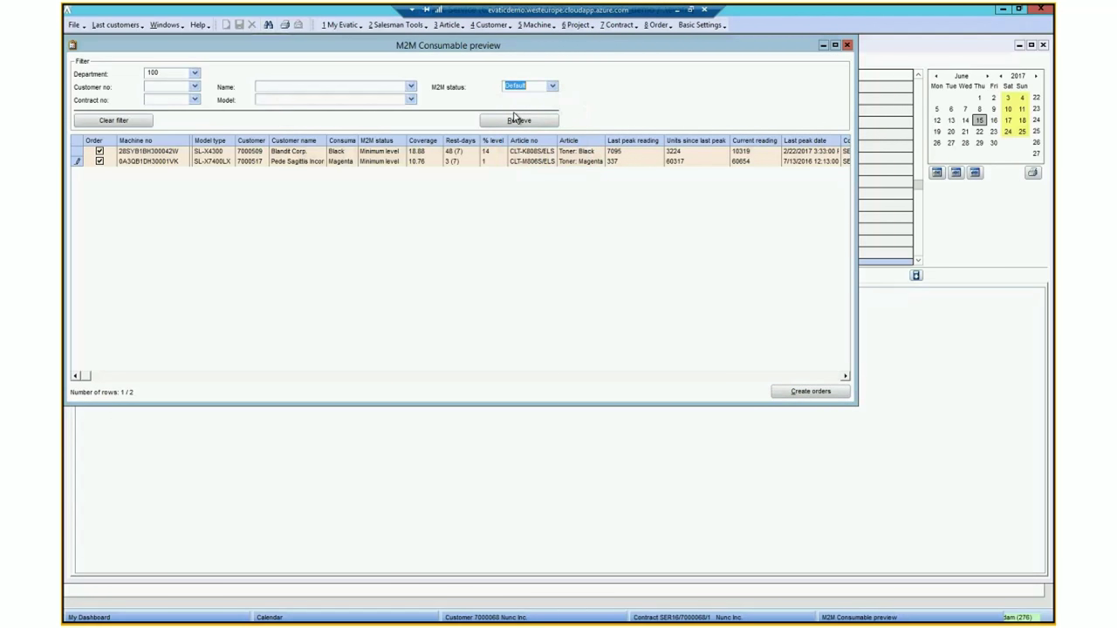
left_click(519, 121)
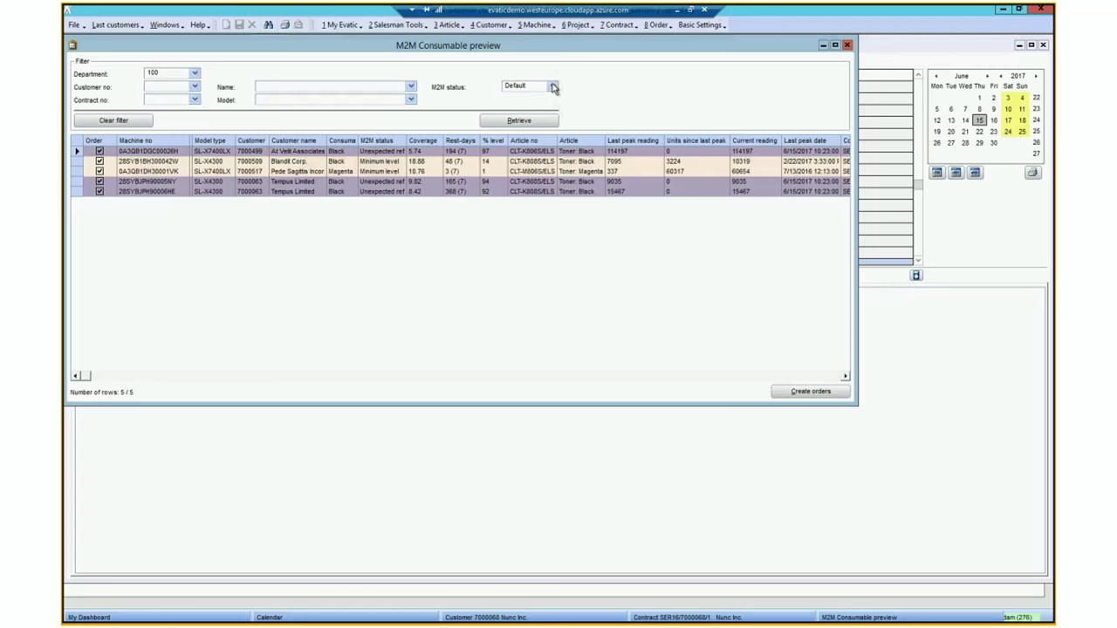
Set the M2M status filter to Minimum level, create orders from the marked consumable rows, and close the preview.
left_click(552, 85)
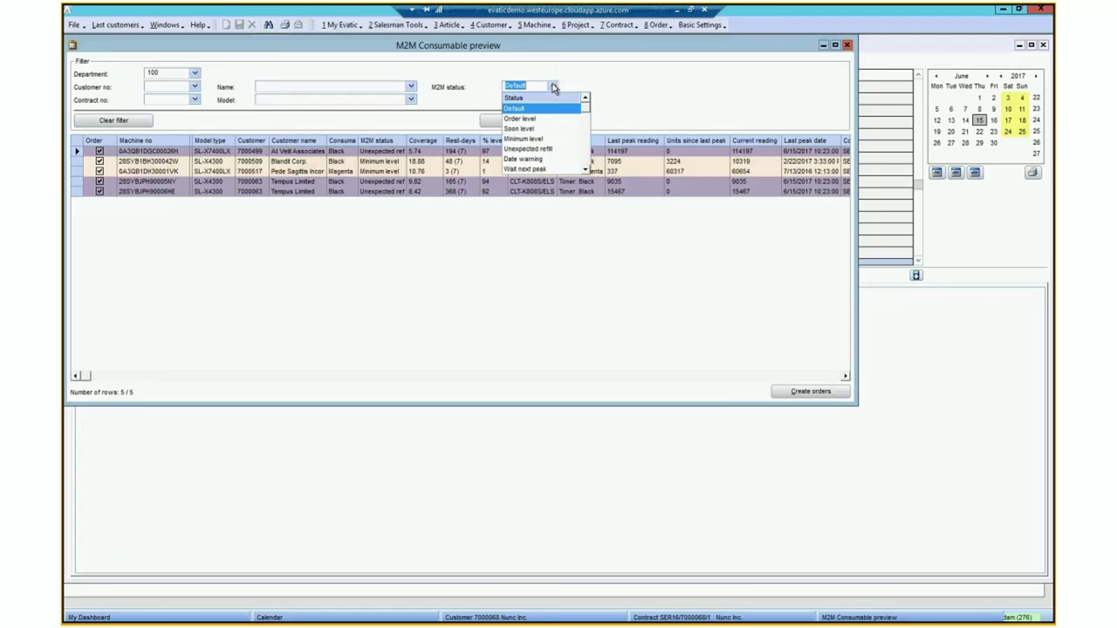
left_click(541, 140)
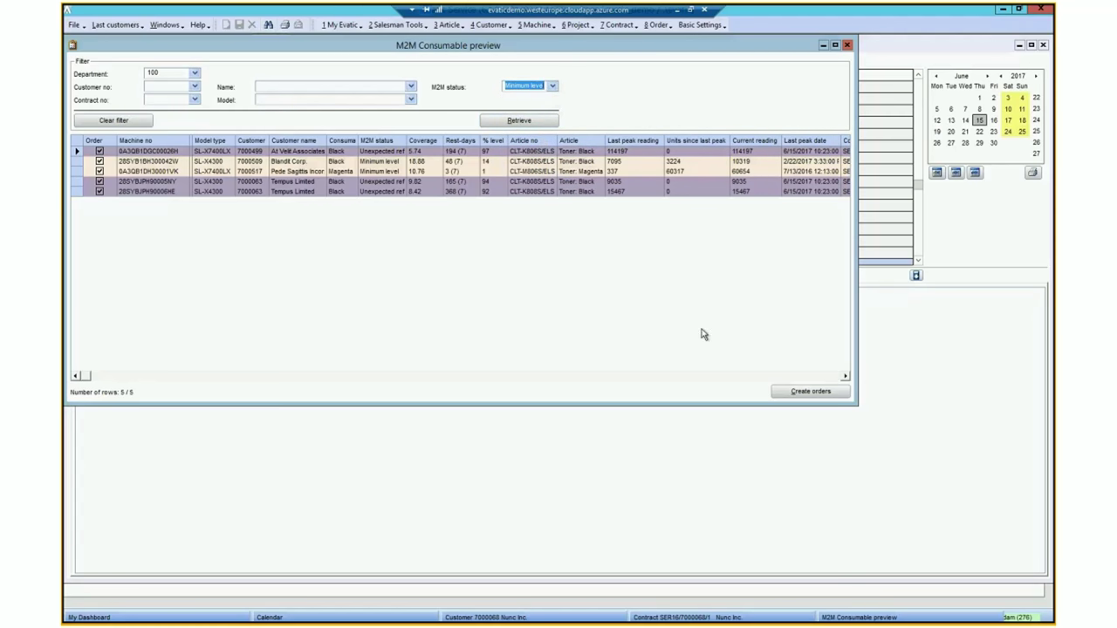
left_click(823, 394)
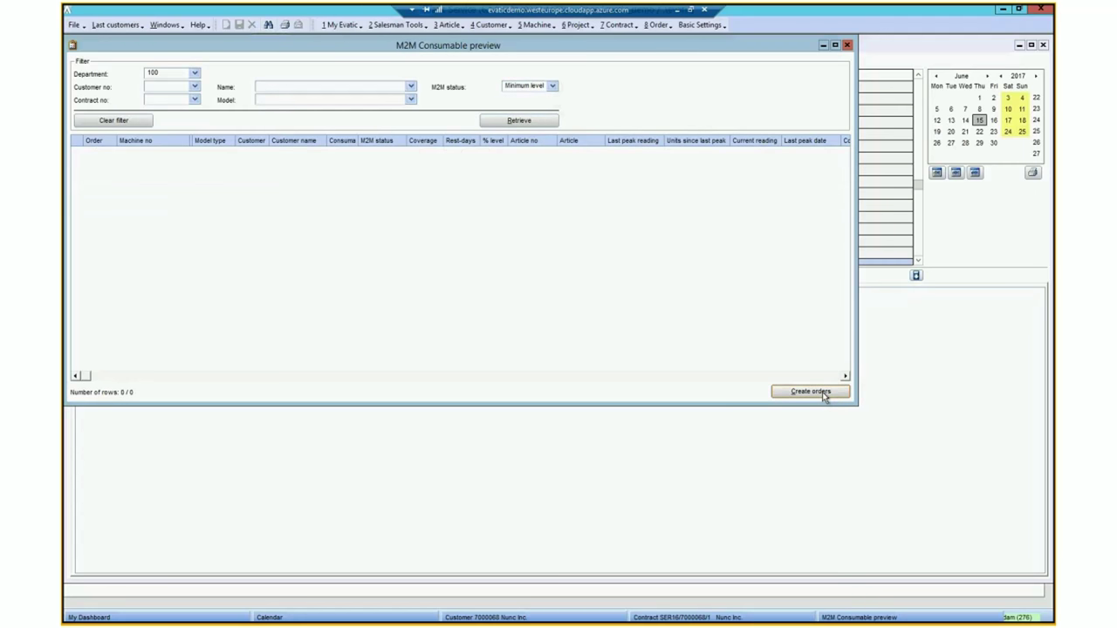
left_click(847, 45)
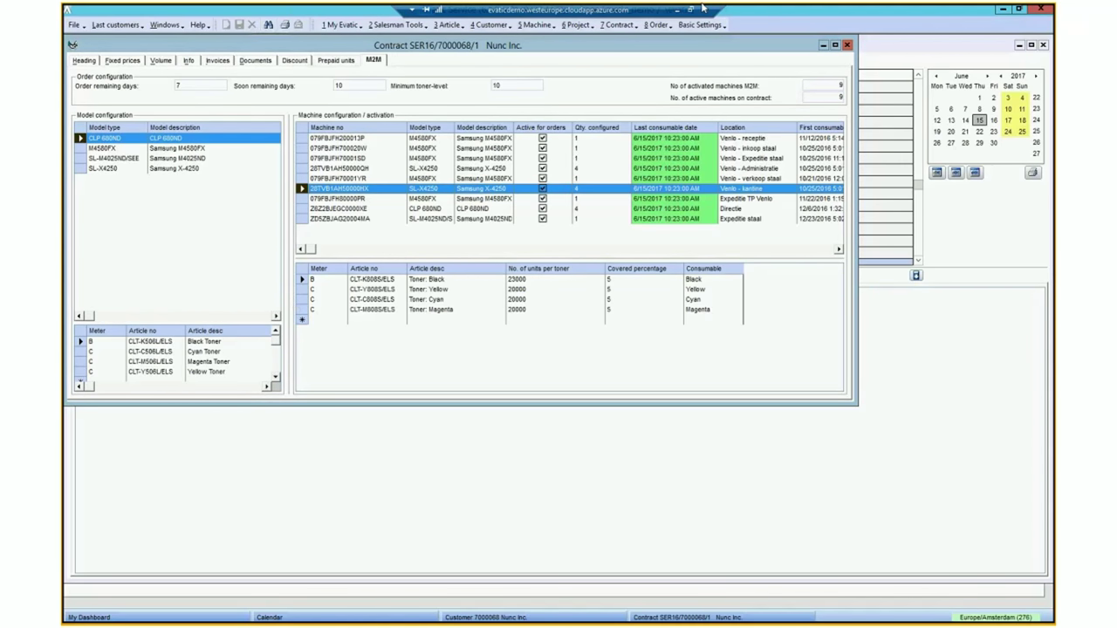
Open Complete & print orders and retrieve the department 100 orders of type M2M dated 06/15/2017.
left_click(655, 25)
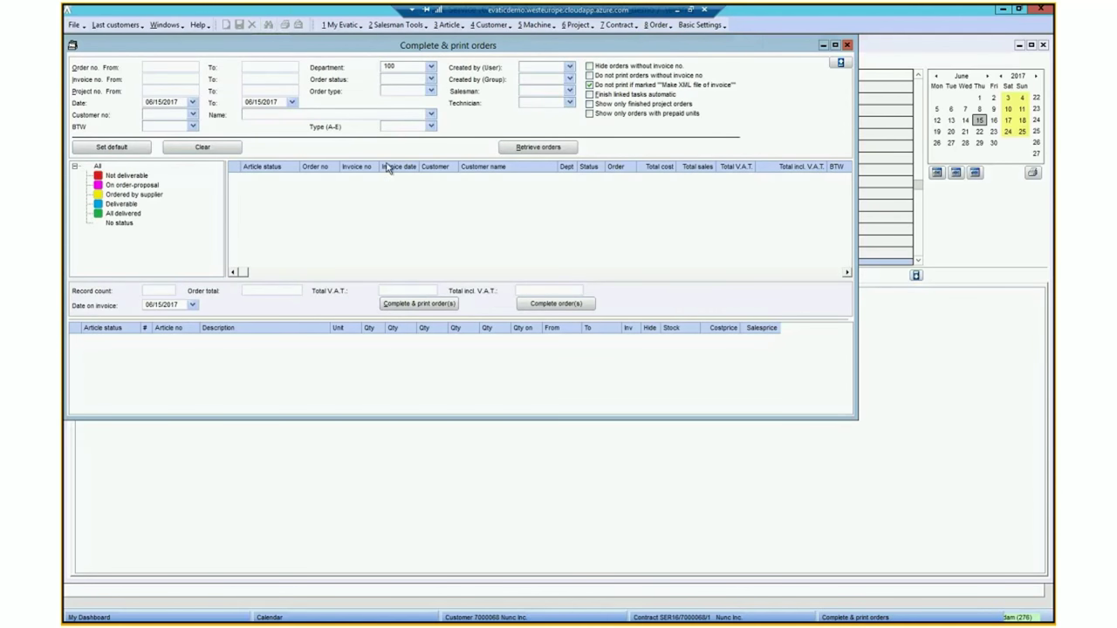
left_click(431, 92)
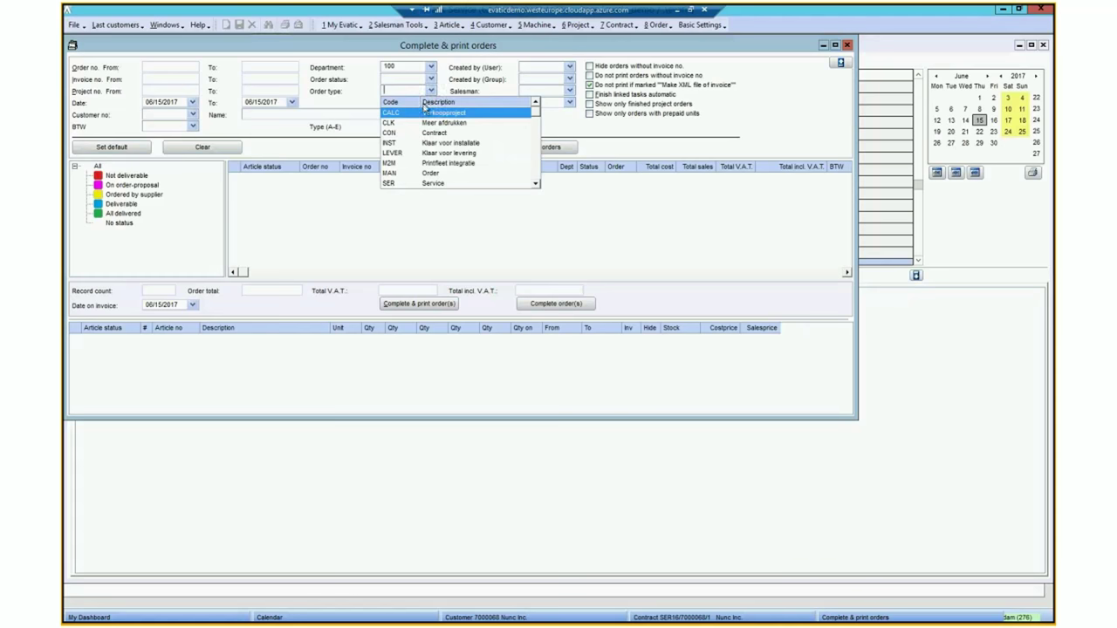
left_click(434, 164)
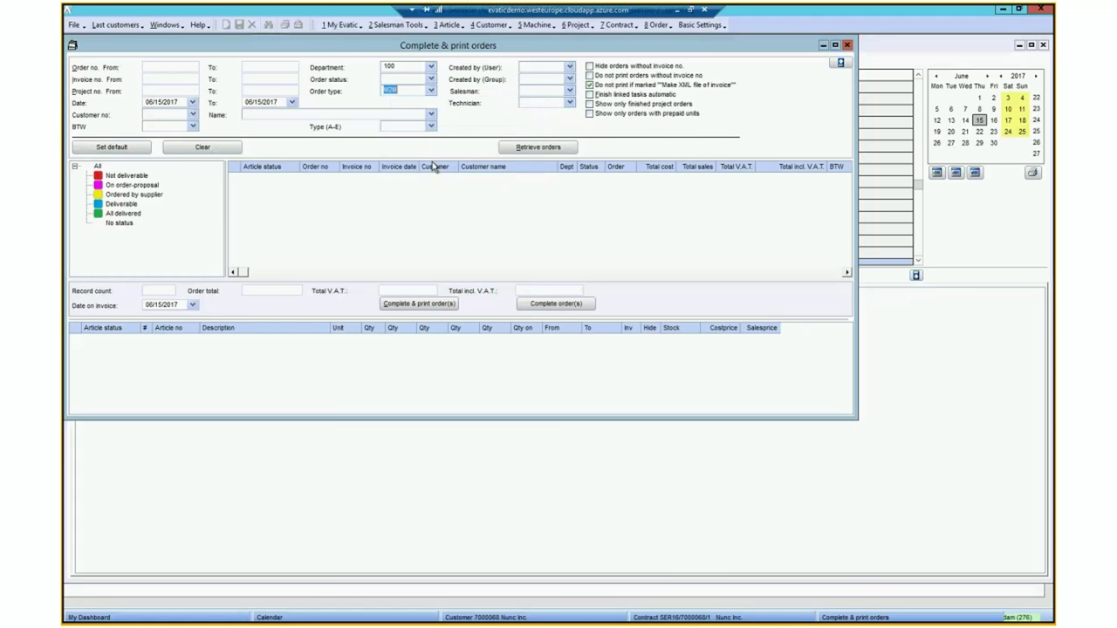
left_click(517, 151)
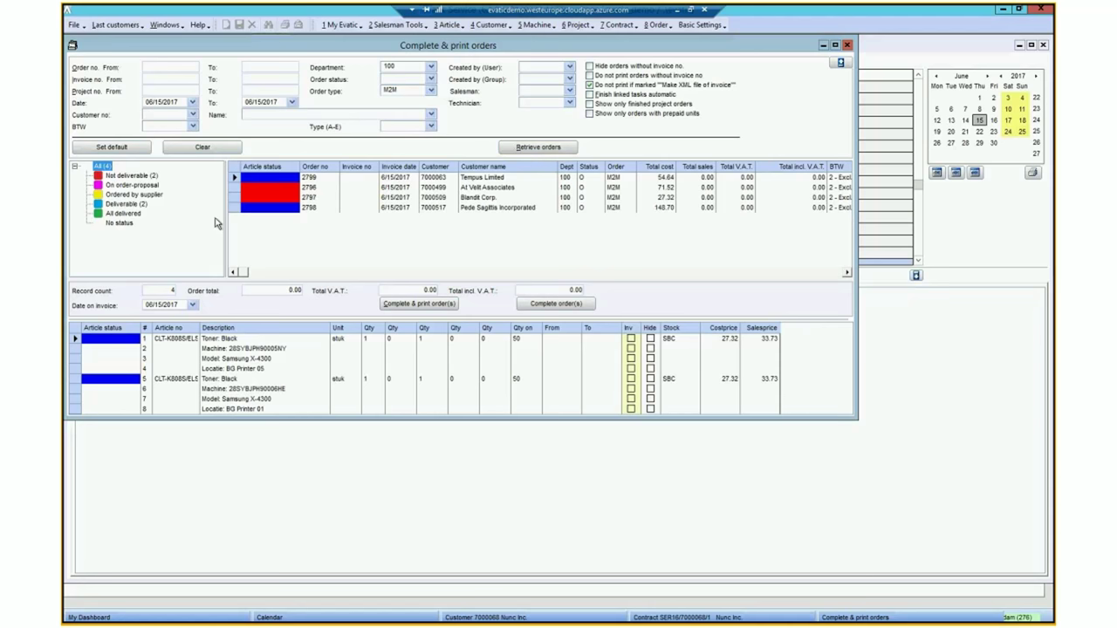
Compare the deliverable and not deliverable M2M orders, and check the actions available for the not deliverable At Velit Associates order.
left_click(126, 204)
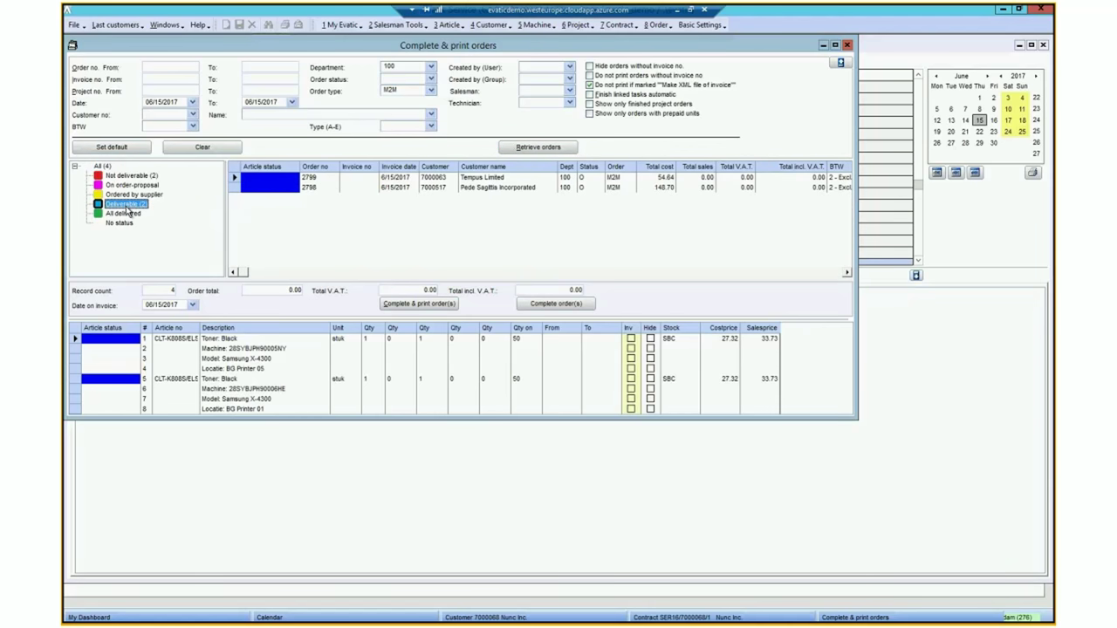
left_click(128, 177)
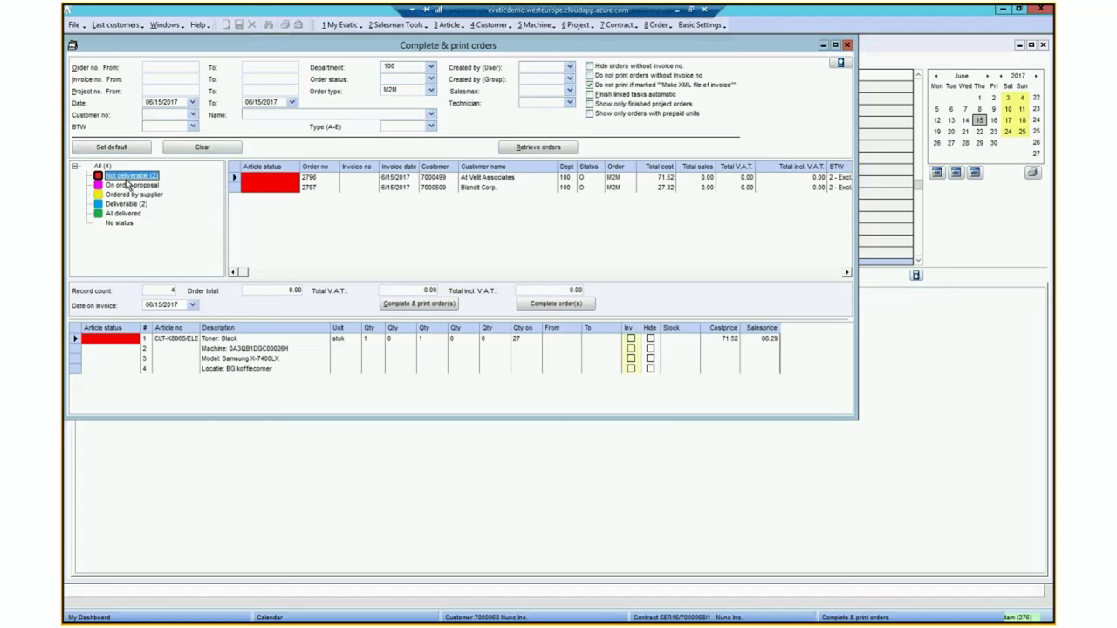
right_click(251, 181)
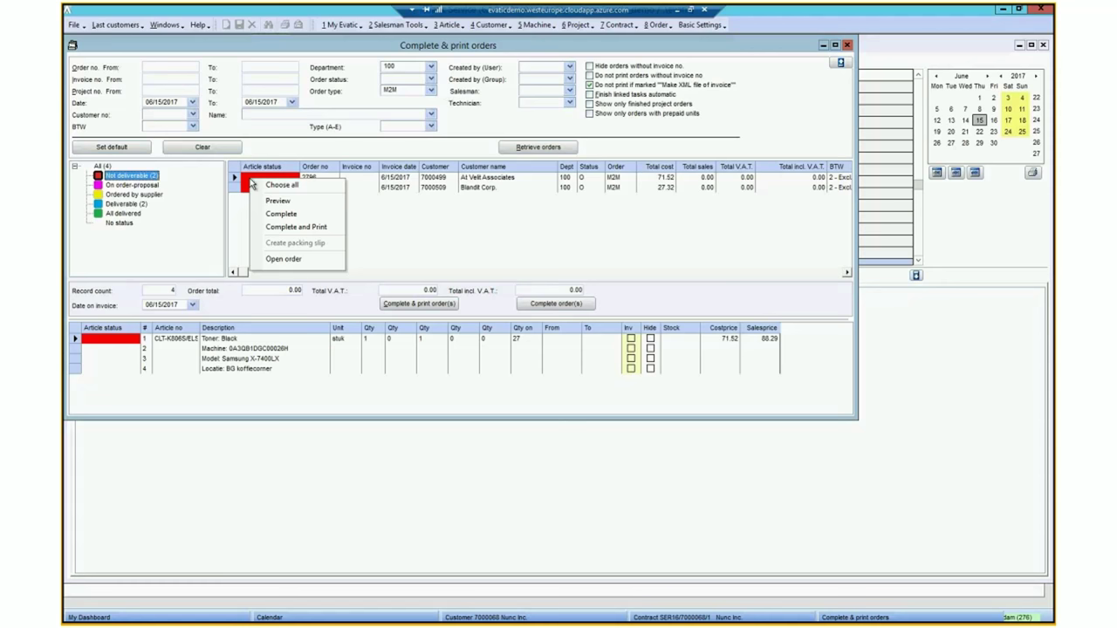
Create a packing slip for the deliverable Tempus Limited order and close the Complete & print orders window.
left_click(126, 204)
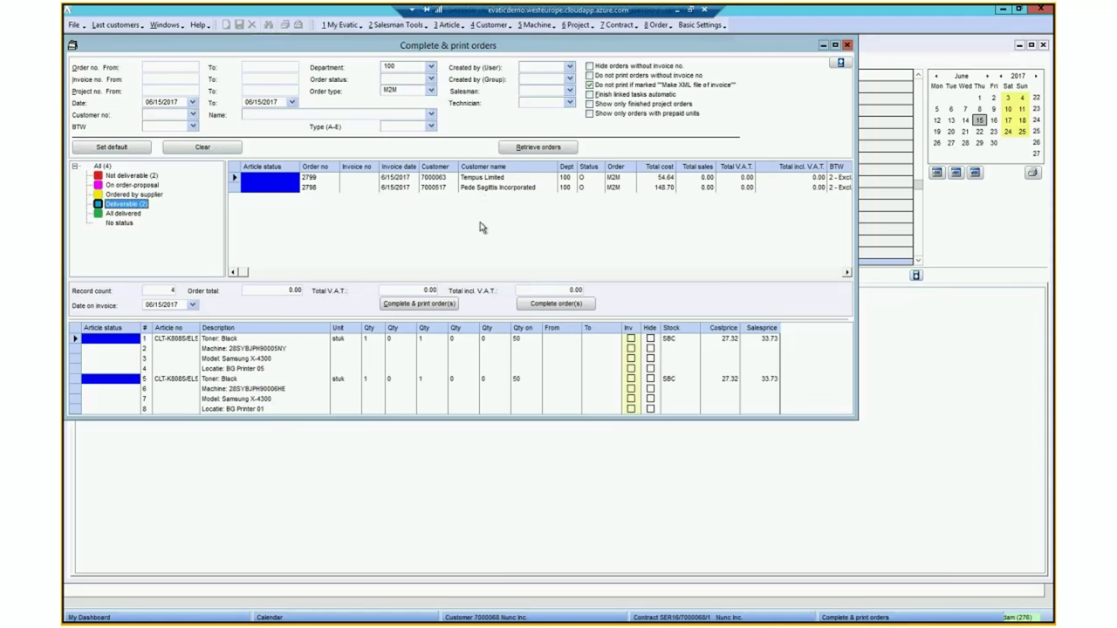
right_click(284, 182)
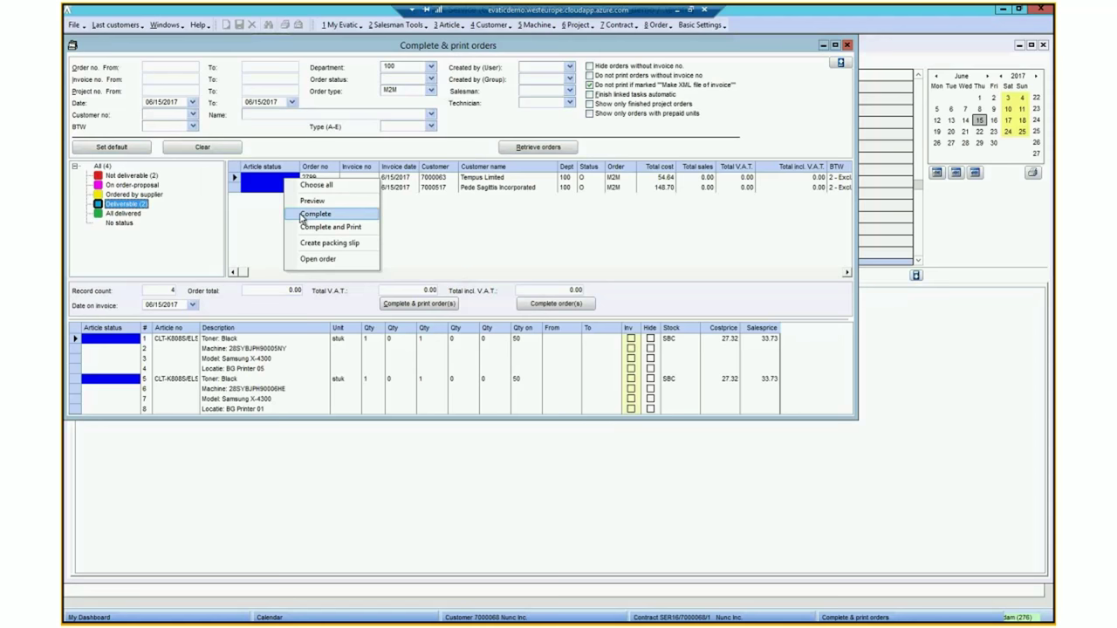
left_click(323, 245)
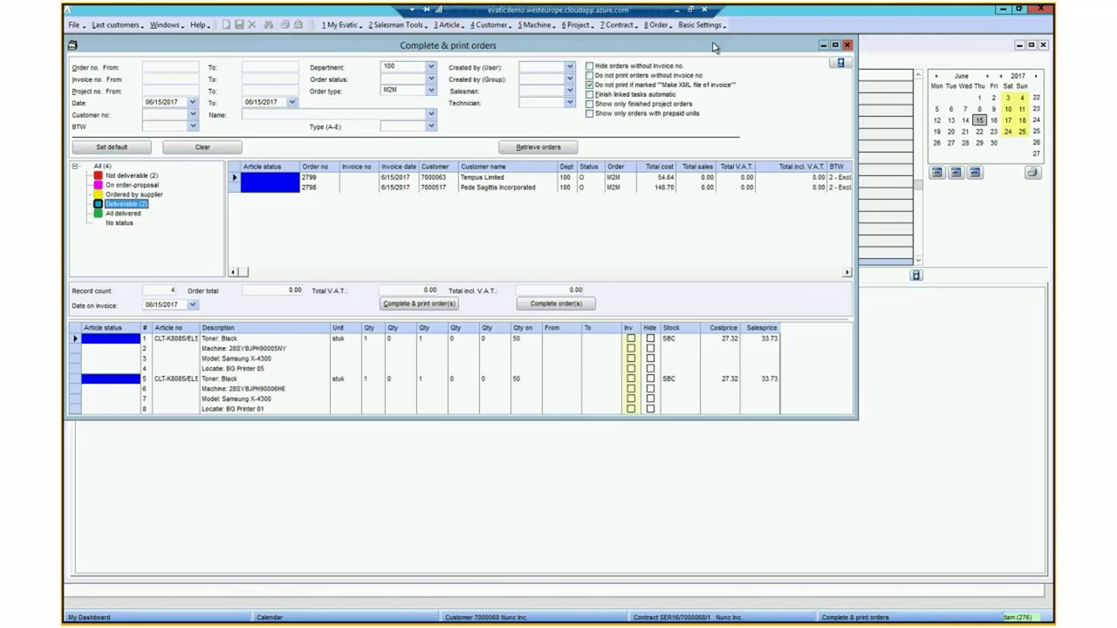
left_click(847, 44)
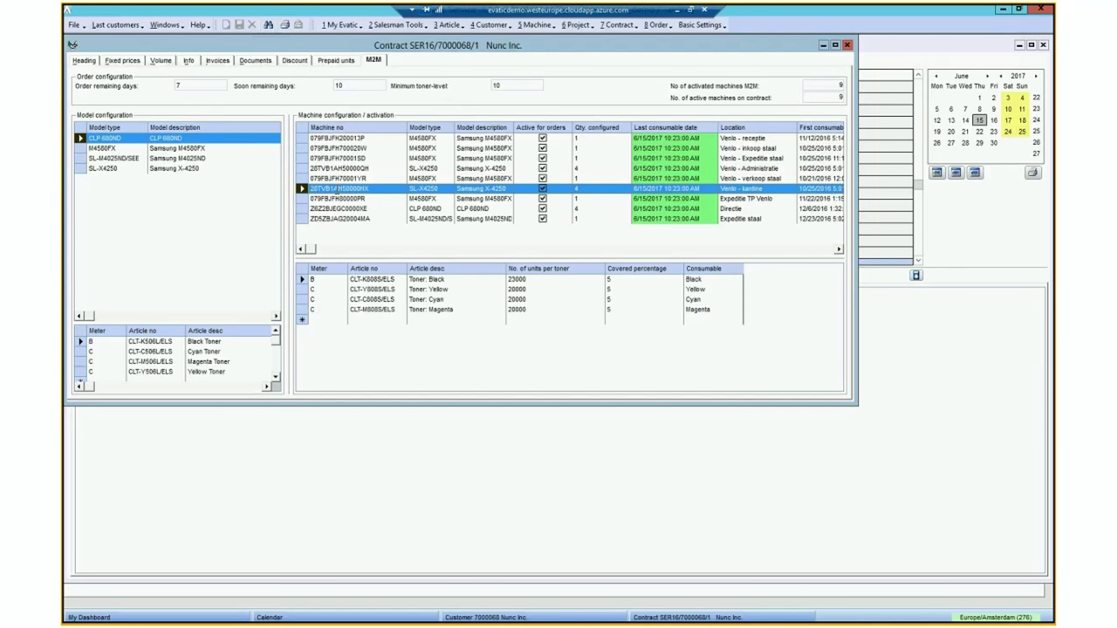
Open the SL-X4250 machine at Venlo - kantine from the contract and review its M2M consumable, order and delivery details.
right_click(337, 187)
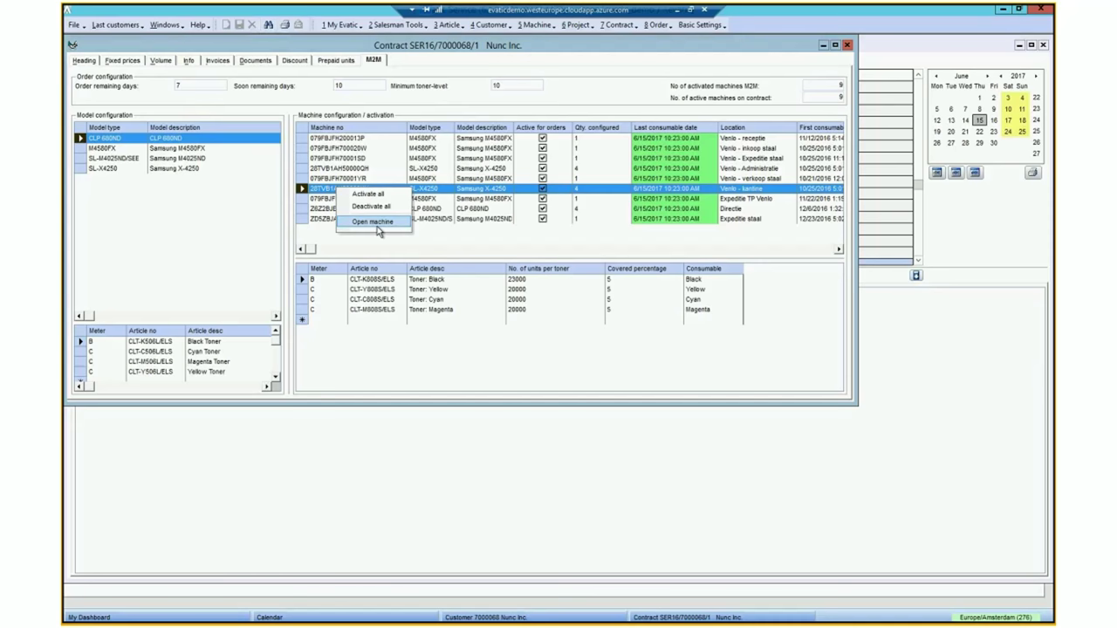
left_click(376, 225)
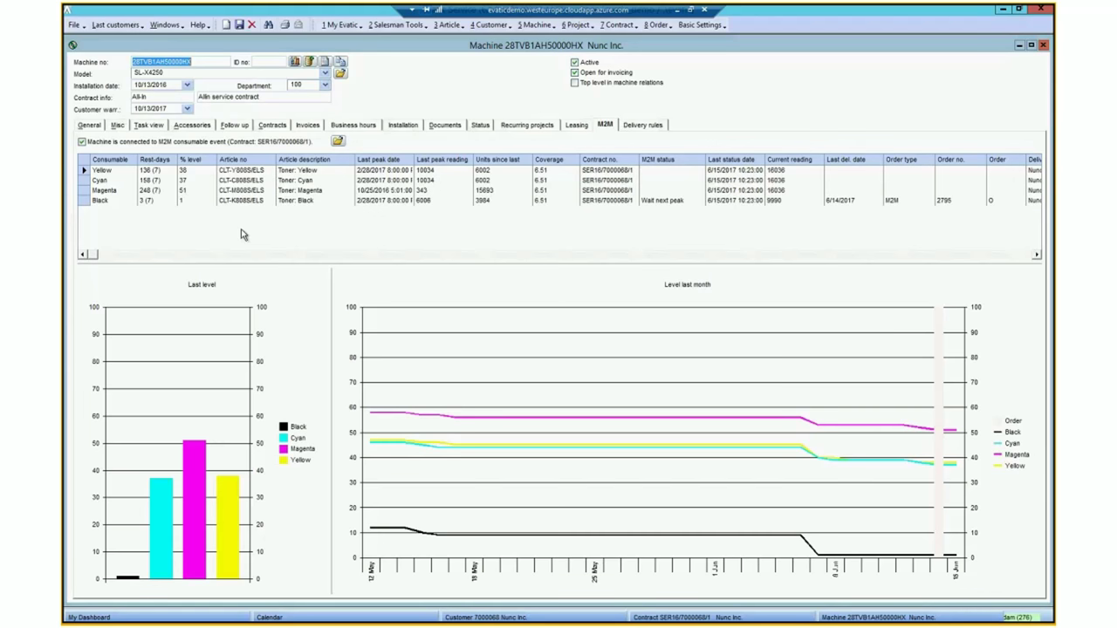
left_click(1036, 256)
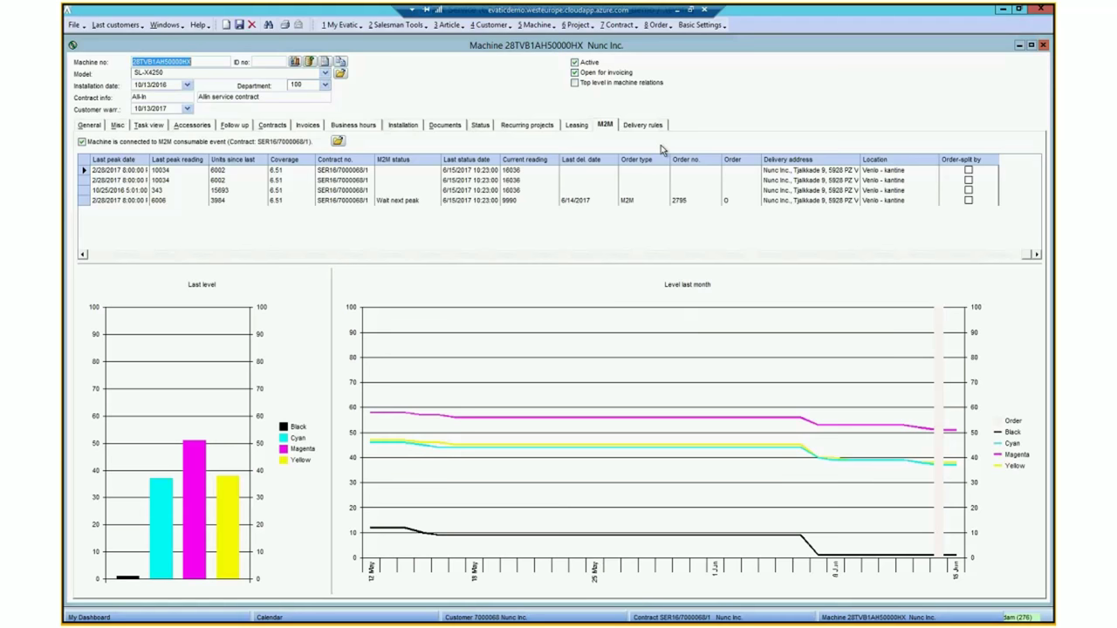
Open contract meter reporting, set the From reading date to 05/15/2016, and calculate the quantity of meter readings to request.
left_click(656, 26)
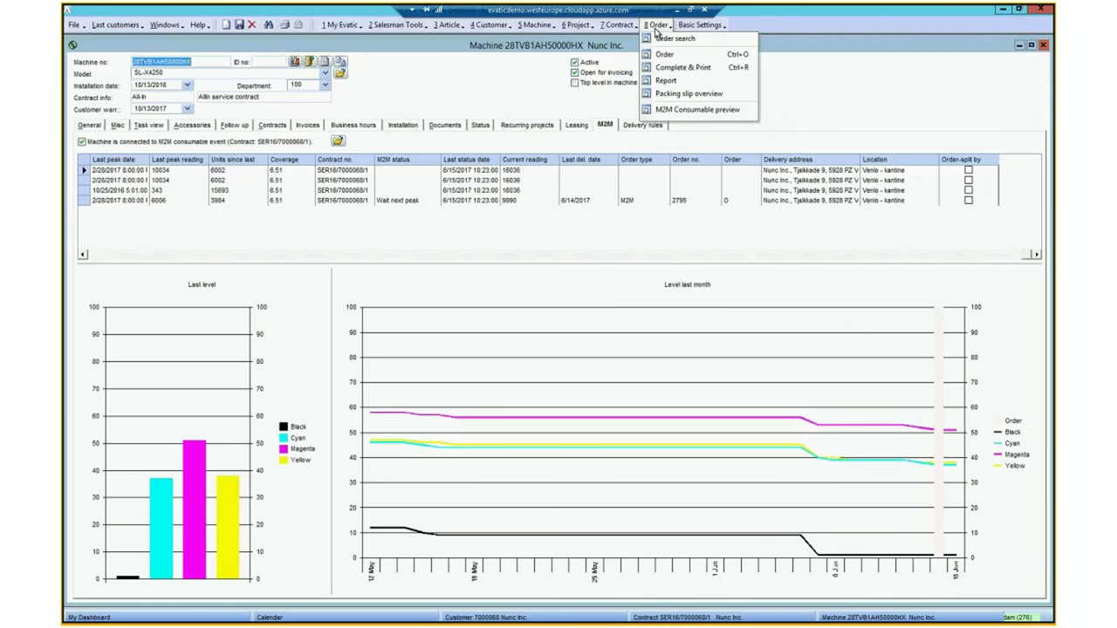
mouse_move(614, 28)
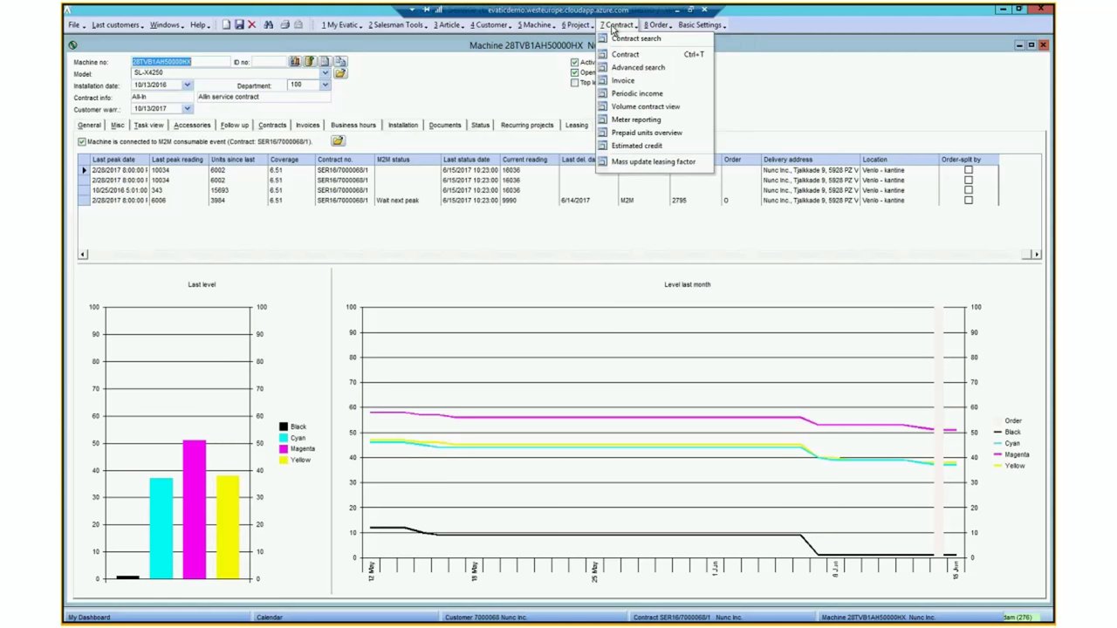
left_click(627, 122)
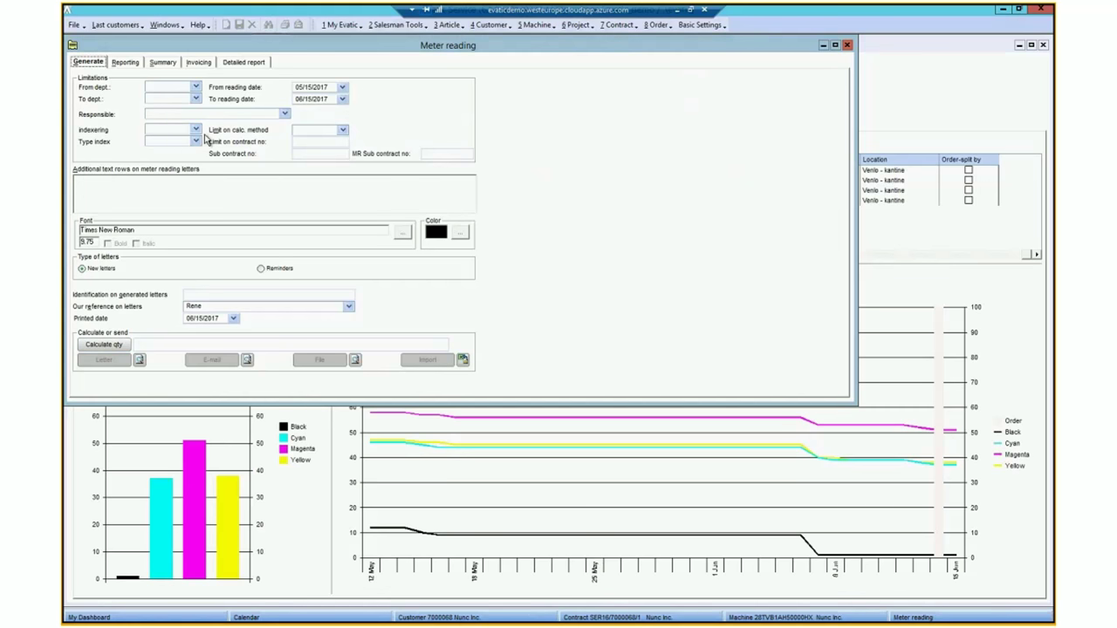
left_click(331, 87)
key("BackSpace")
type("6")
left_click(104, 344)
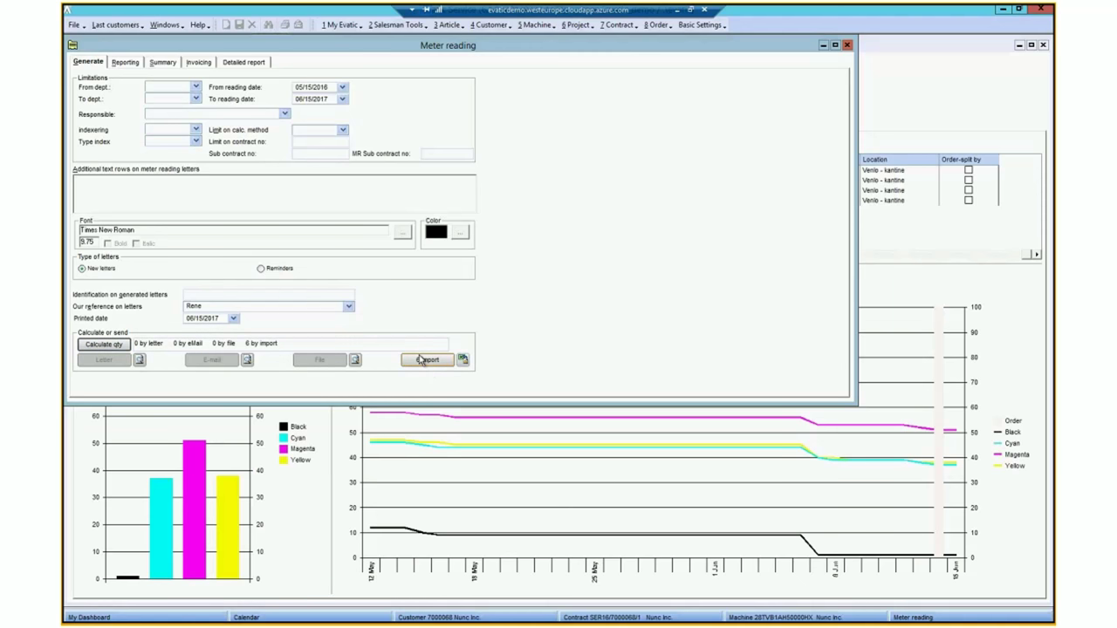
Retrieve the summary of meters not reported and the list of contracts ready for invoicing.
left_click(162, 63)
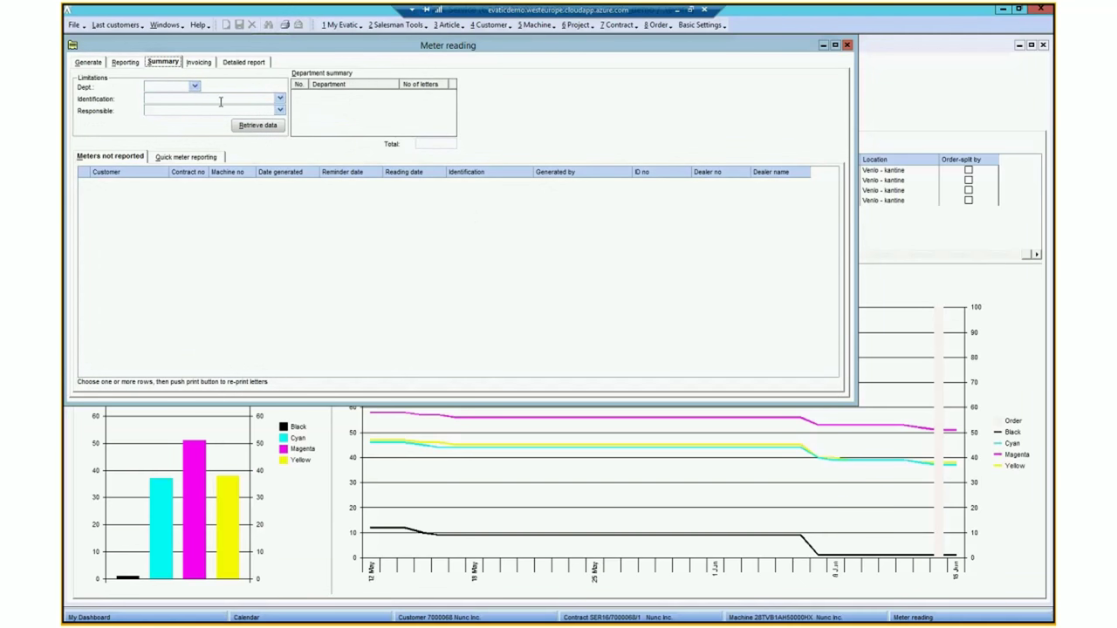
left_click(246, 126)
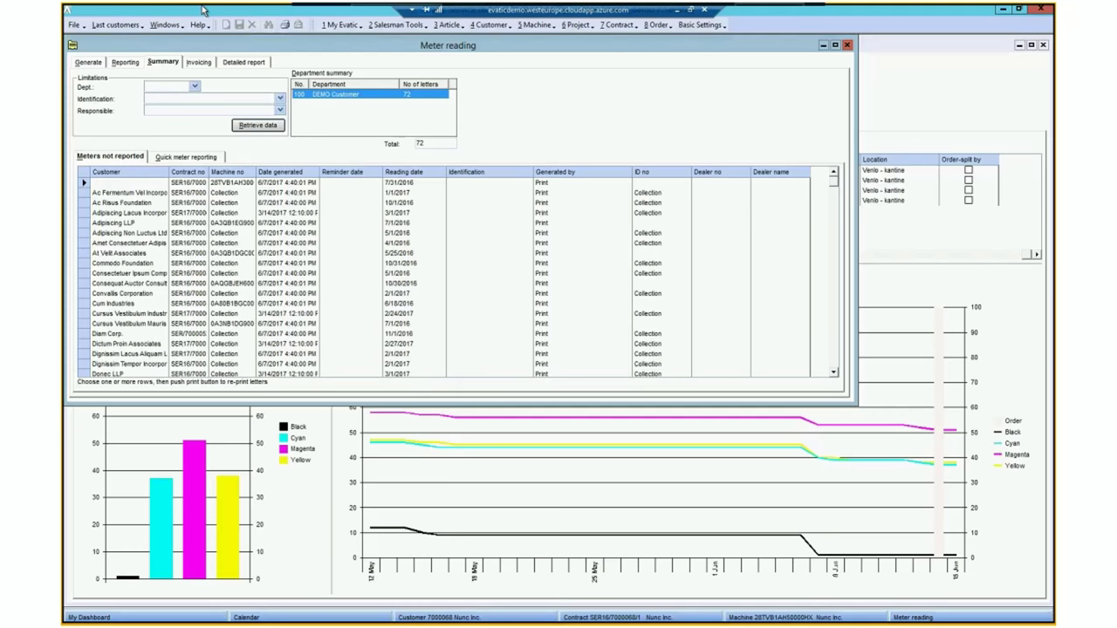
left_click(198, 63)
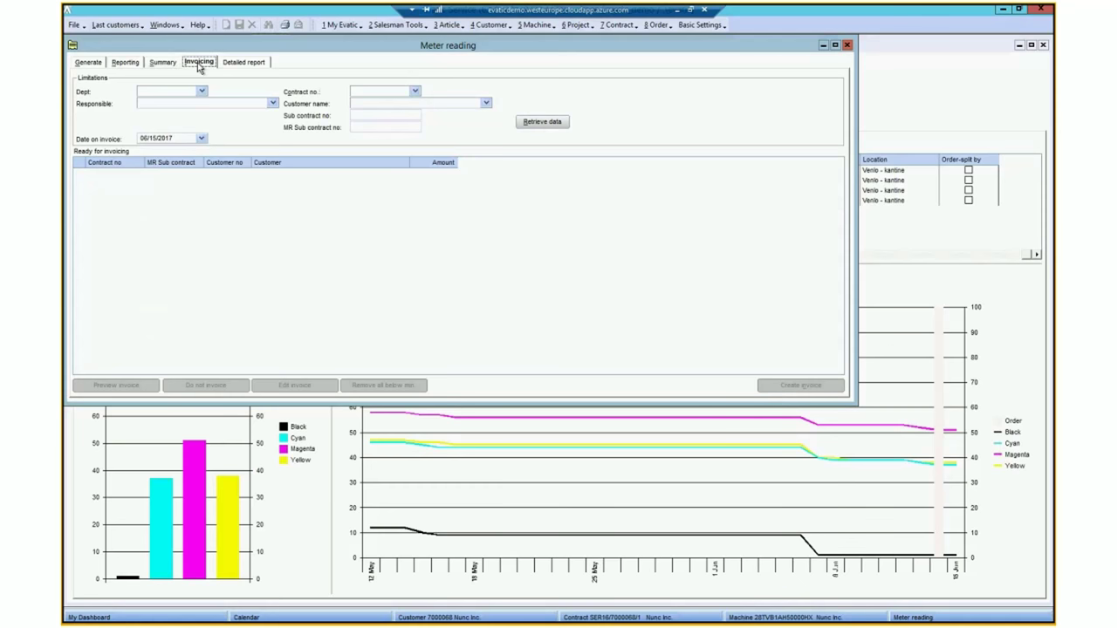
left_click(536, 122)
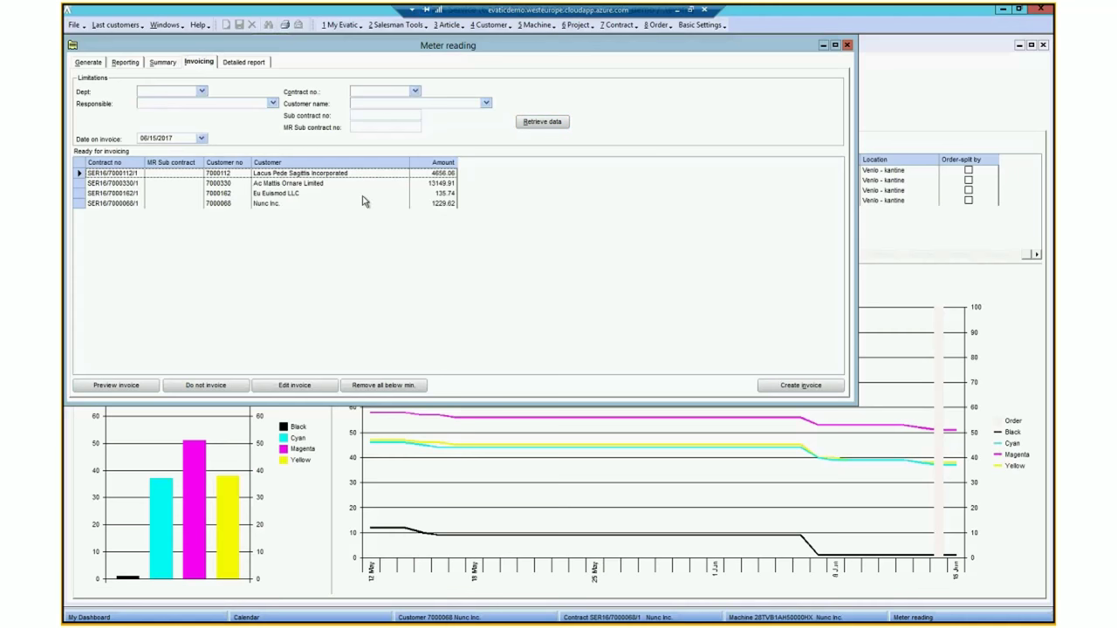
Preview the meter reading invoice for the Nunc Inc. contract.
left_click(270, 206)
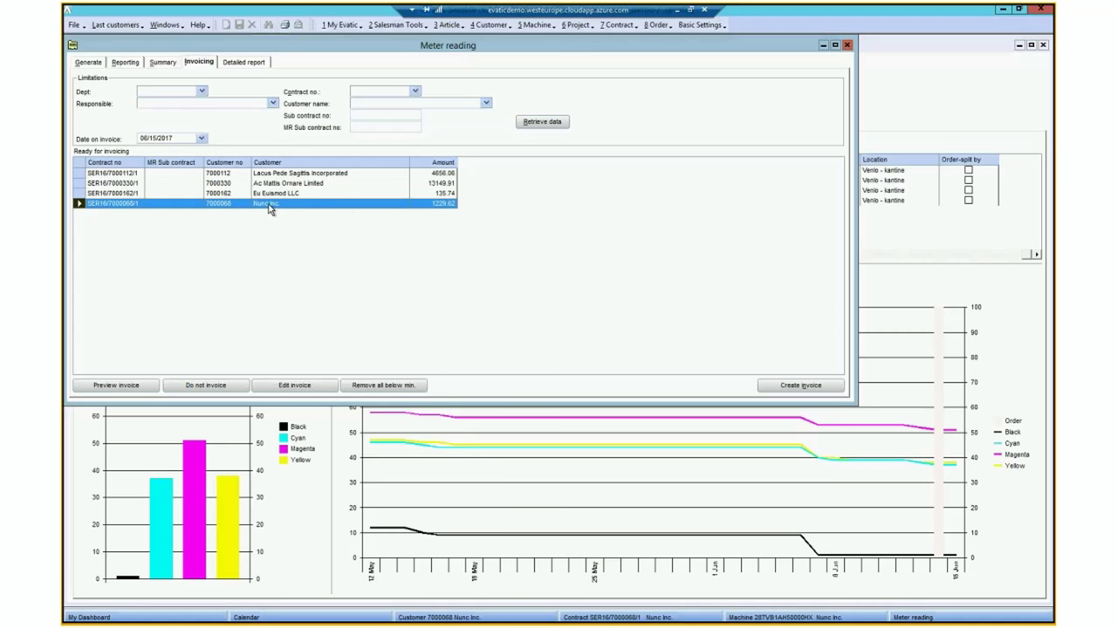
left_click(269, 206)
left_click(105, 385)
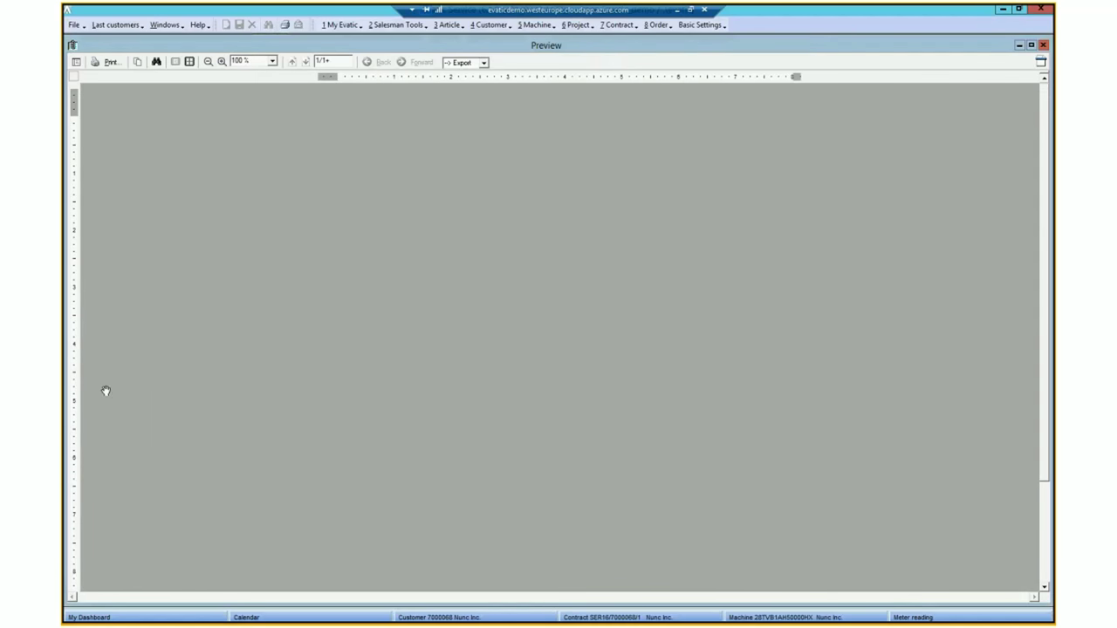